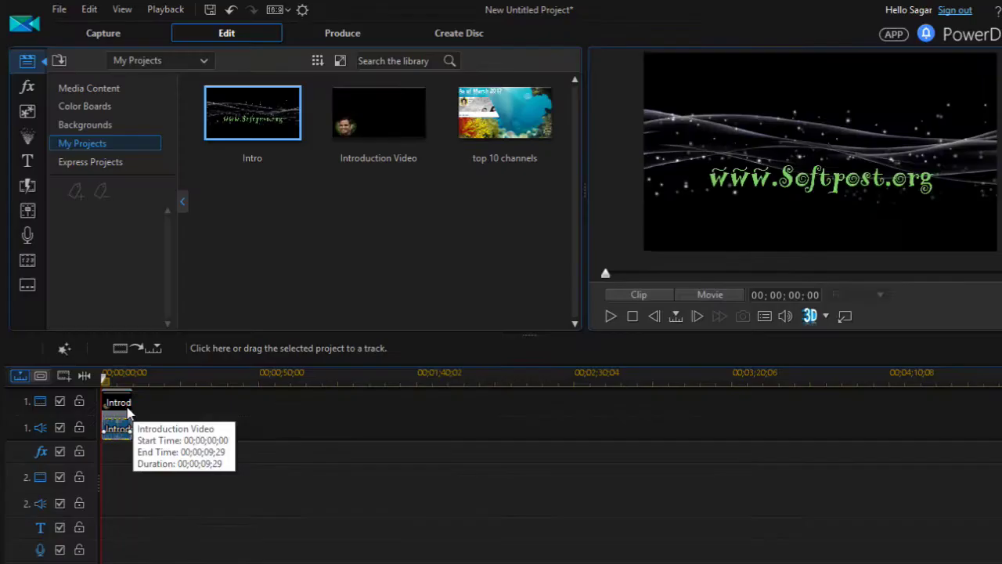
# - Select the intro clip and show the Static Objects PiP library with Orchids, Reindeer and Roses
pyautogui.click(0, 470)
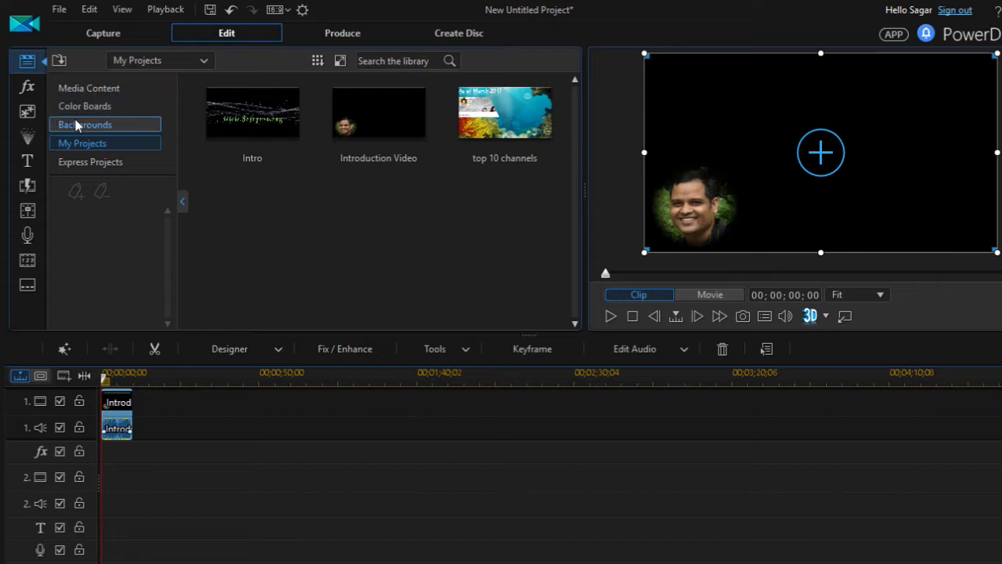
pyautogui.click(28, 113)
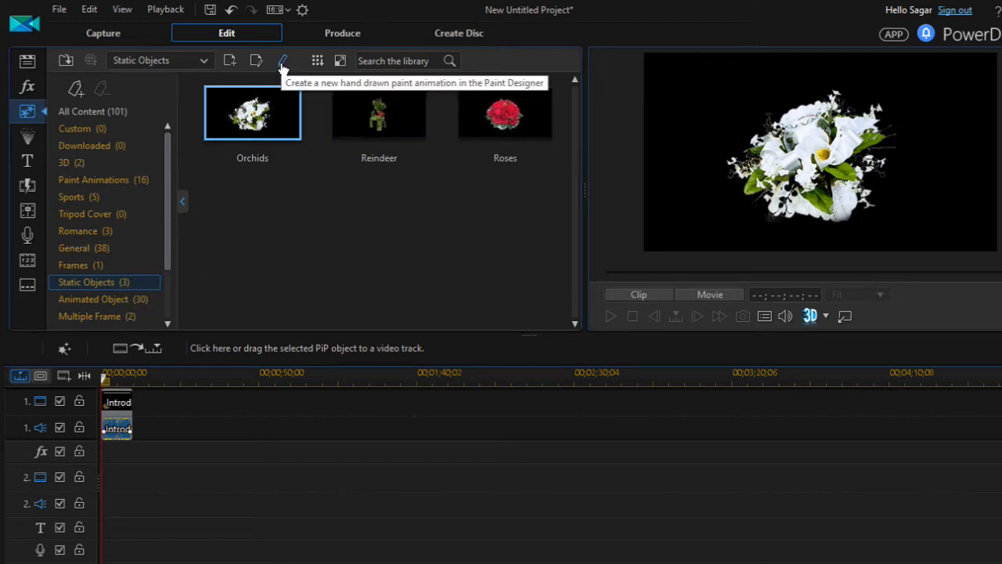
# - In Paint Designer, try the marker, chalk, crayon and inverse brushes, then set a red Pen to width 12
pyautogui.click(282, 62)
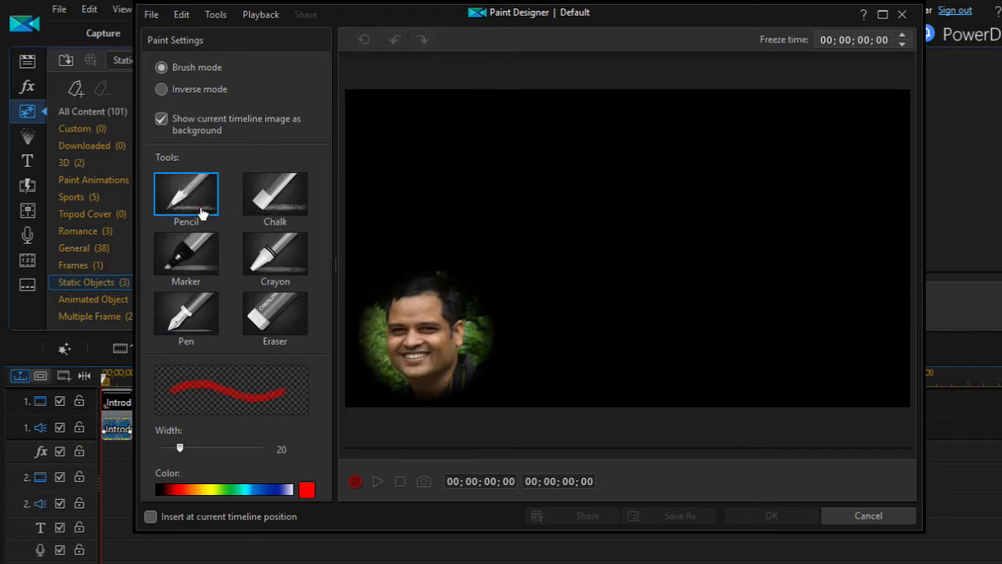
pyautogui.click(201, 252)
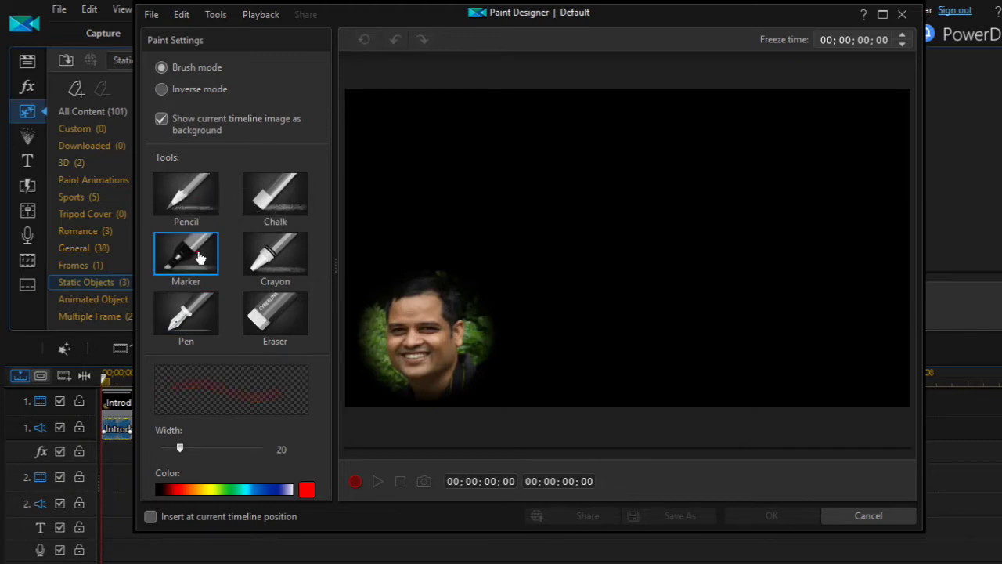
pyautogui.click(272, 216)
pyautogui.click(265, 257)
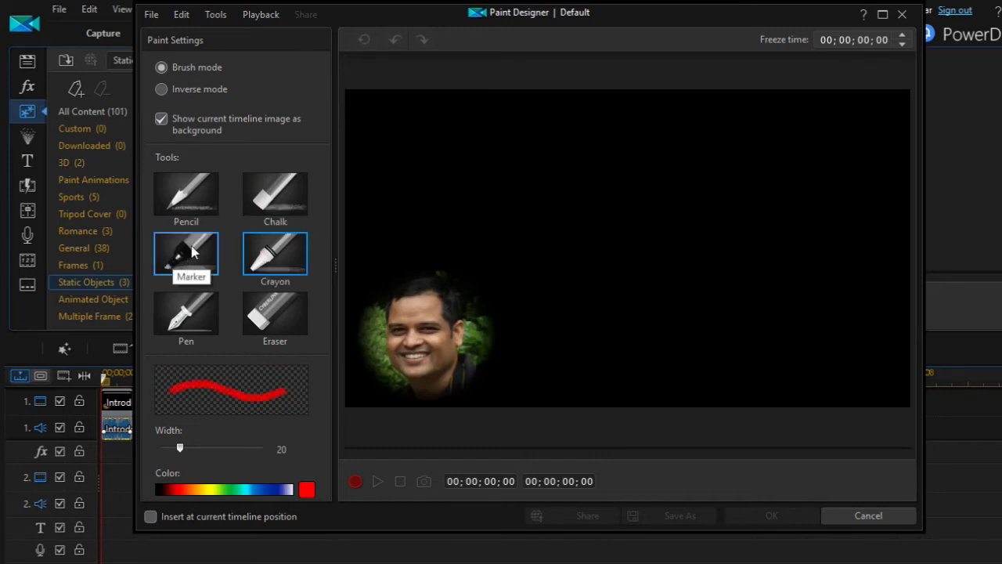
pyautogui.click(162, 90)
pyautogui.click(162, 68)
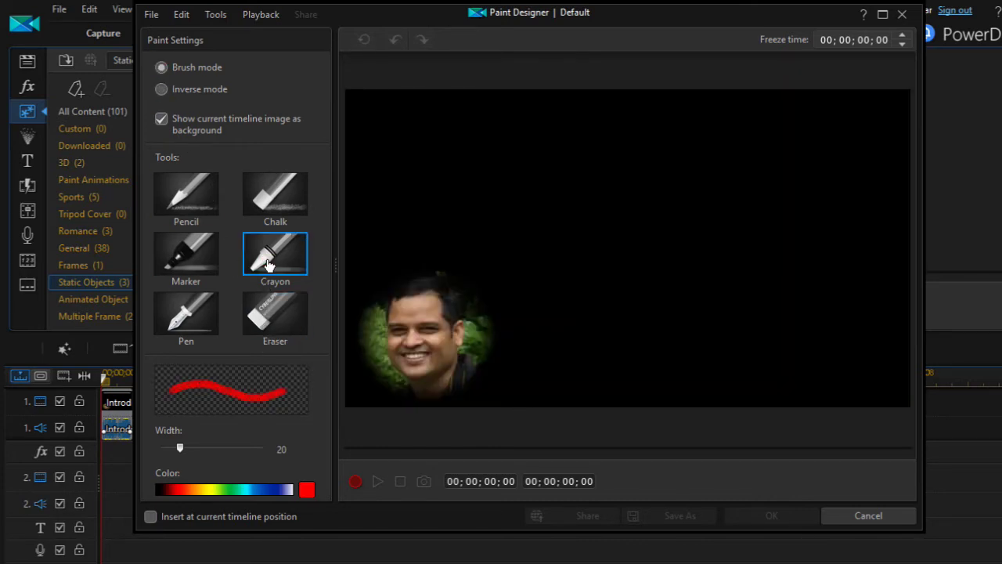
pyautogui.click(192, 327)
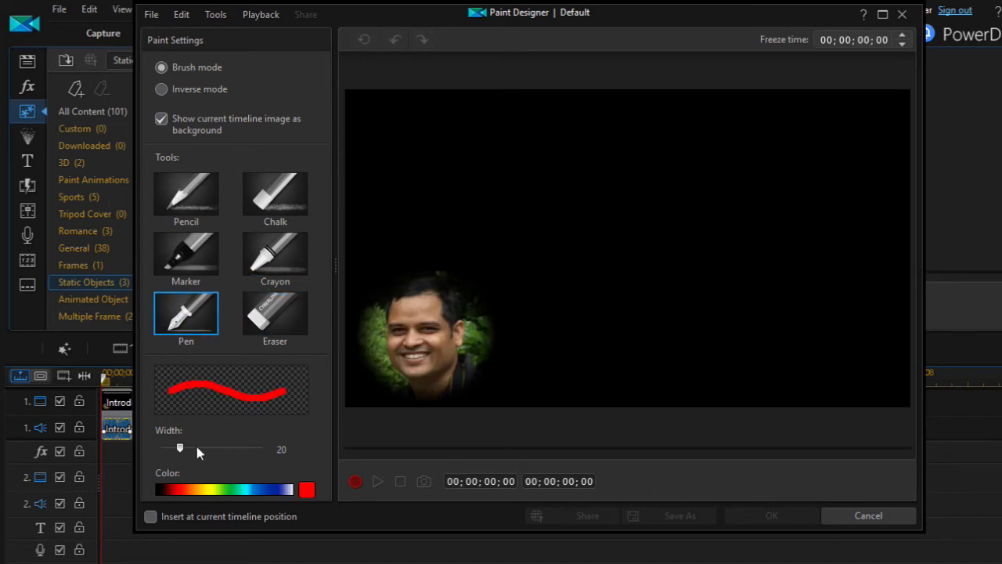
pyautogui.moveTo(181, 445)
pyautogui.mouseDown()
pyautogui.moveTo(165, 456)
pyautogui.moveTo(214, 446)
pyautogui.moveTo(173, 446)
pyautogui.mouseUp()
# - Record a red arrow stroke across the canvas, play it back, and save it as template 'arrow'
pyautogui.click(359, 484)
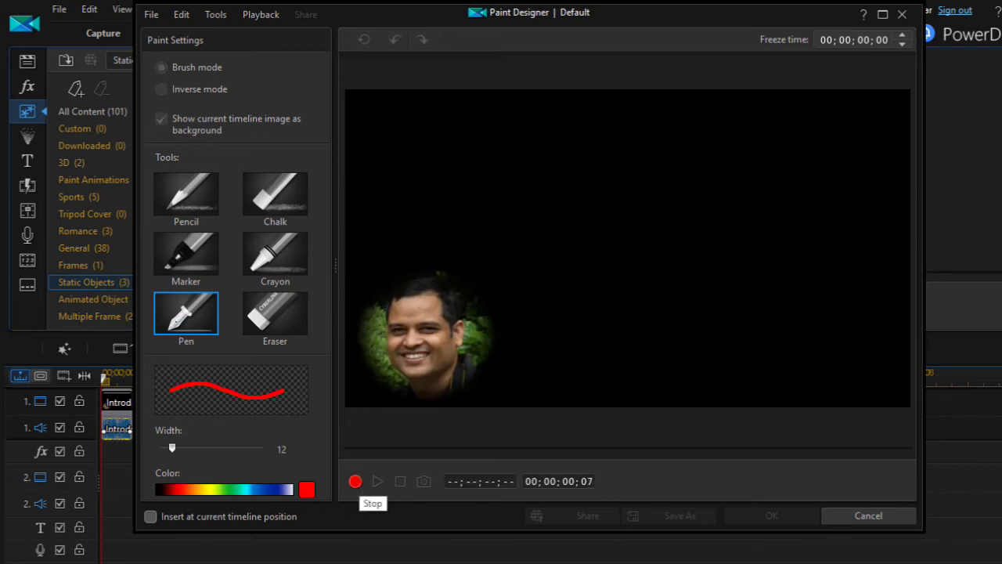
pyautogui.moveTo(388, 188); pyautogui.dragTo(573, 190)
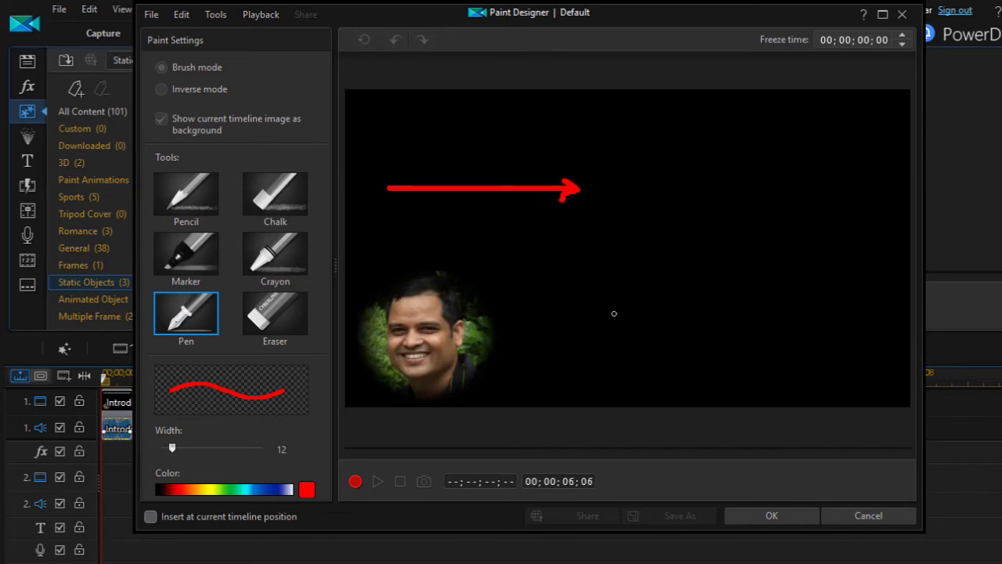
pyautogui.click(357, 480)
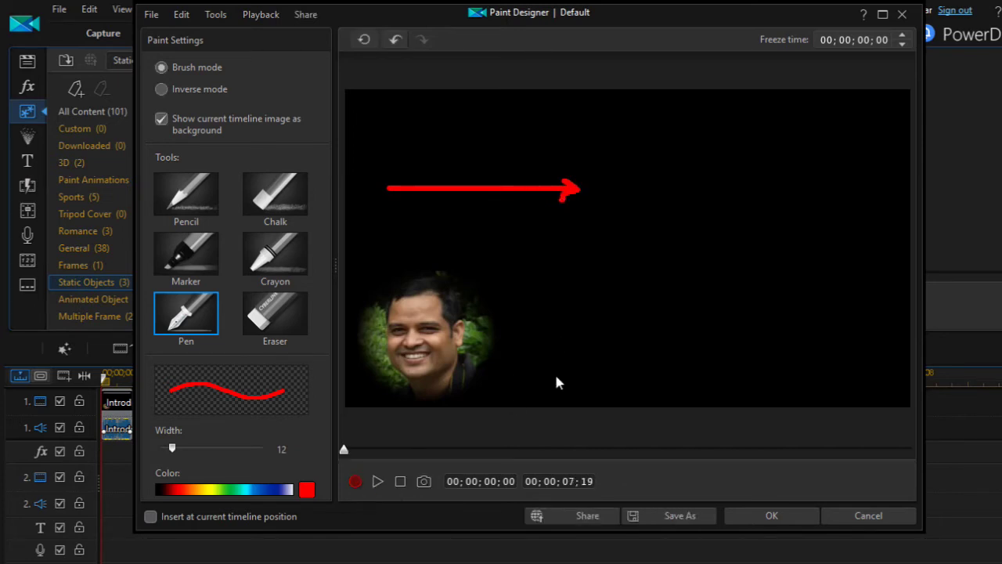
pyautogui.click(377, 481)
pyautogui.click(787, 522)
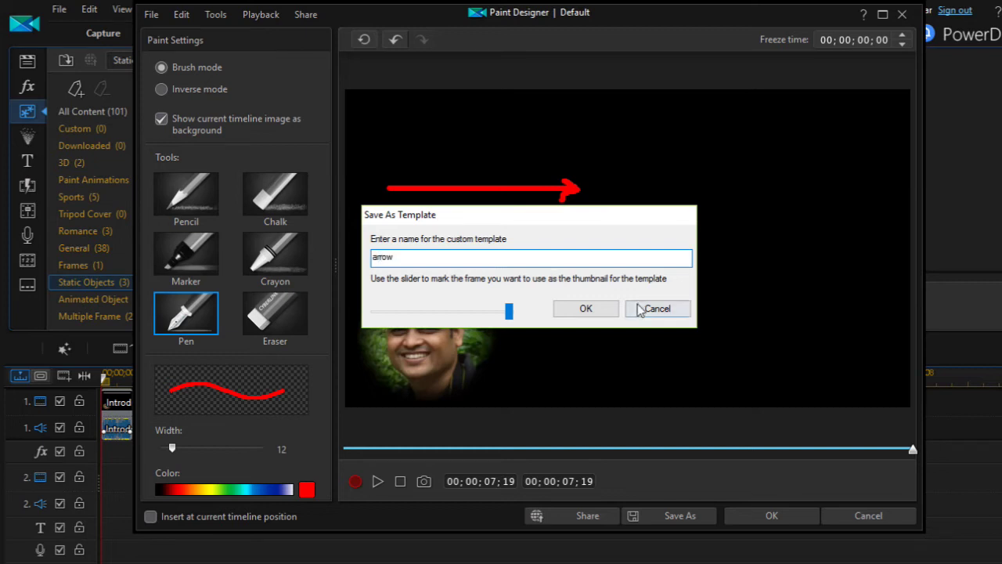
pyautogui.click(611, 308)
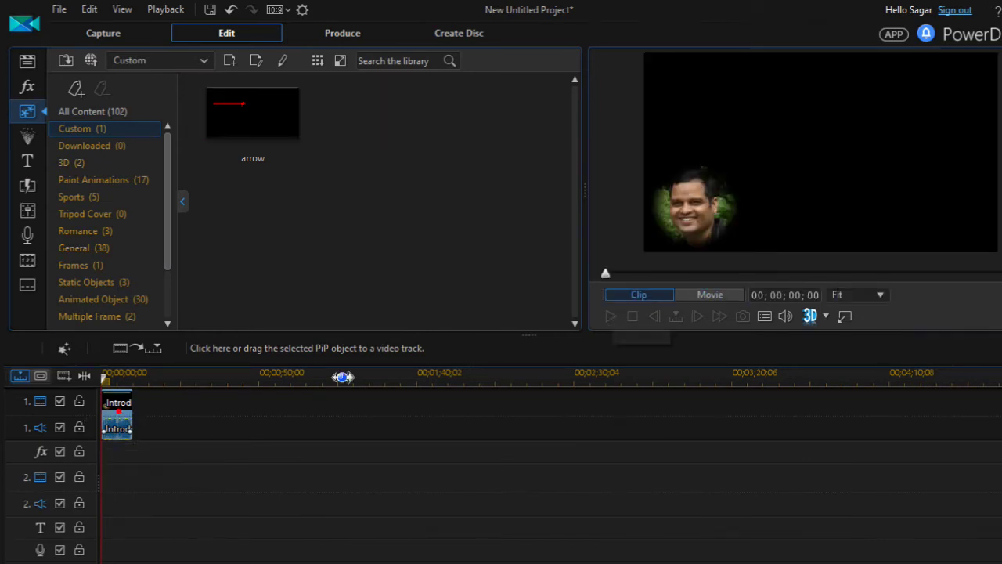
pyautogui.click(611, 317)
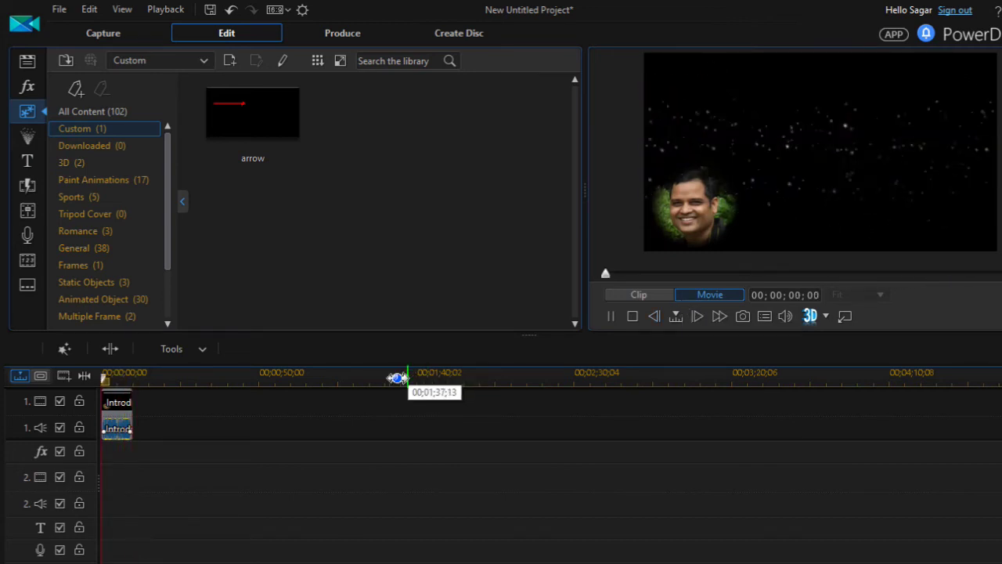
pyautogui.scroll(-1, 217, 408)
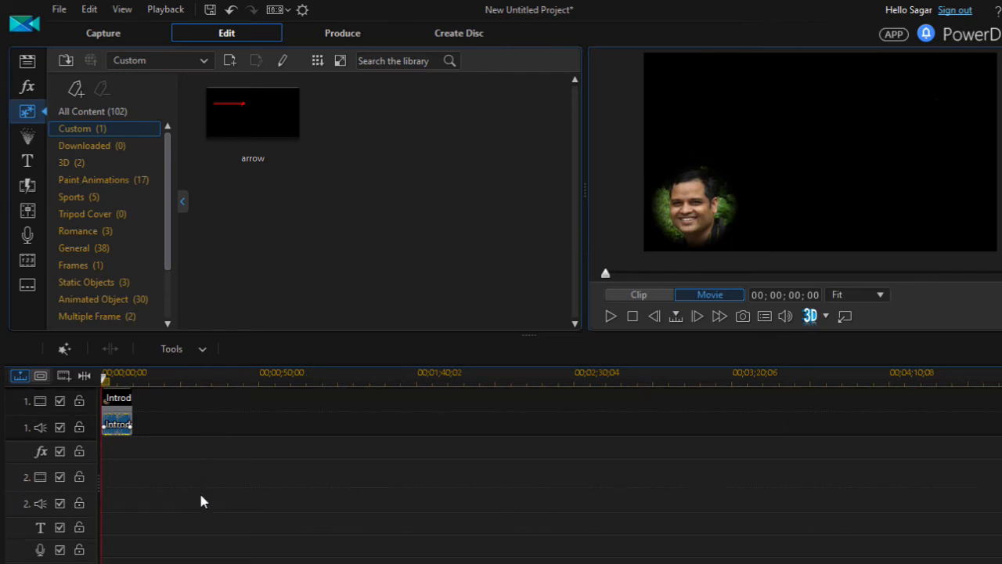
pyautogui.scroll(1, 199, 491)
# - Place the 'arrow' paint animation at the start of track 2
pyautogui.click(124, 406)
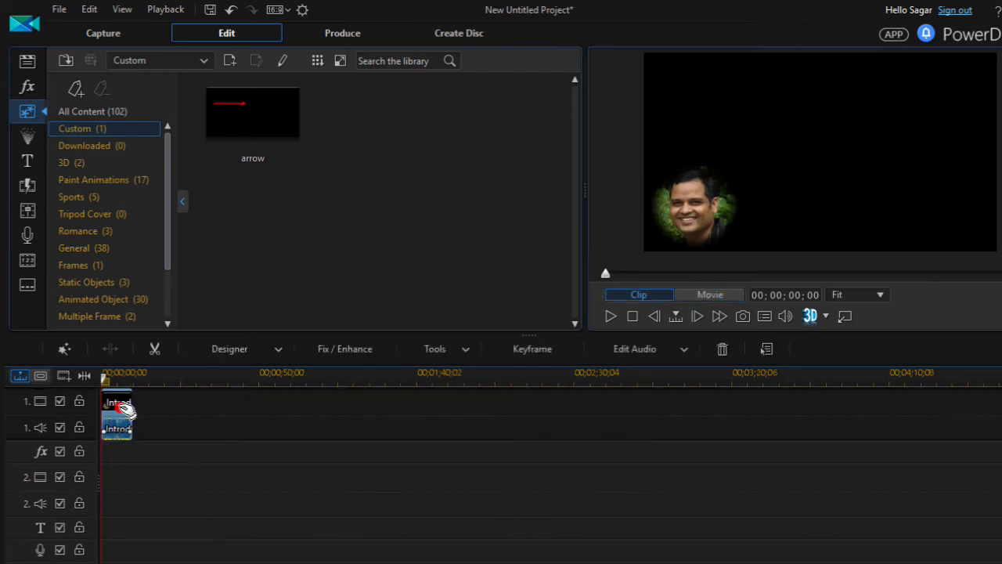
pyautogui.click(246, 134)
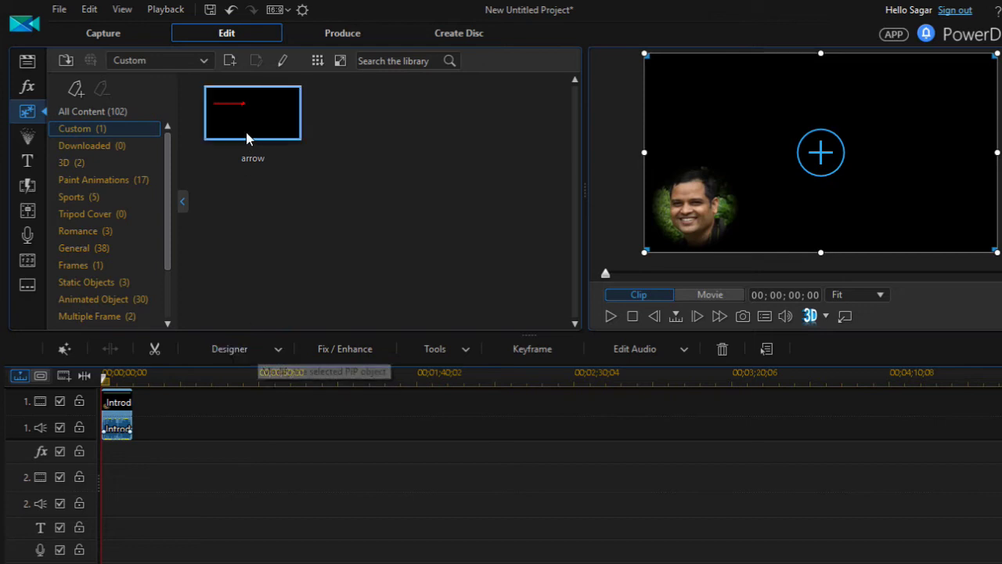
pyautogui.moveTo(233, 165); pyautogui.dragTo(105, 485)
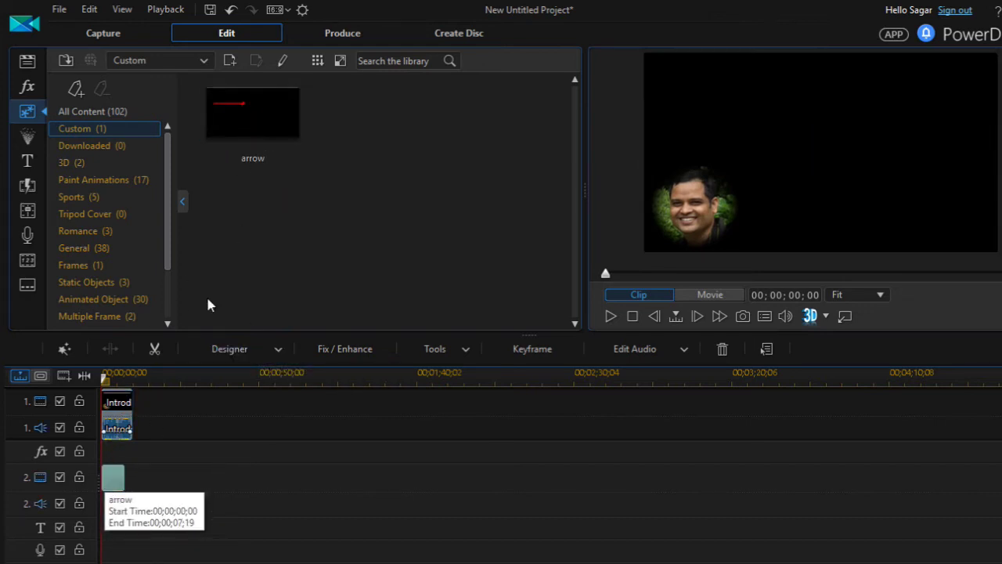
pyautogui.click(255, 98)
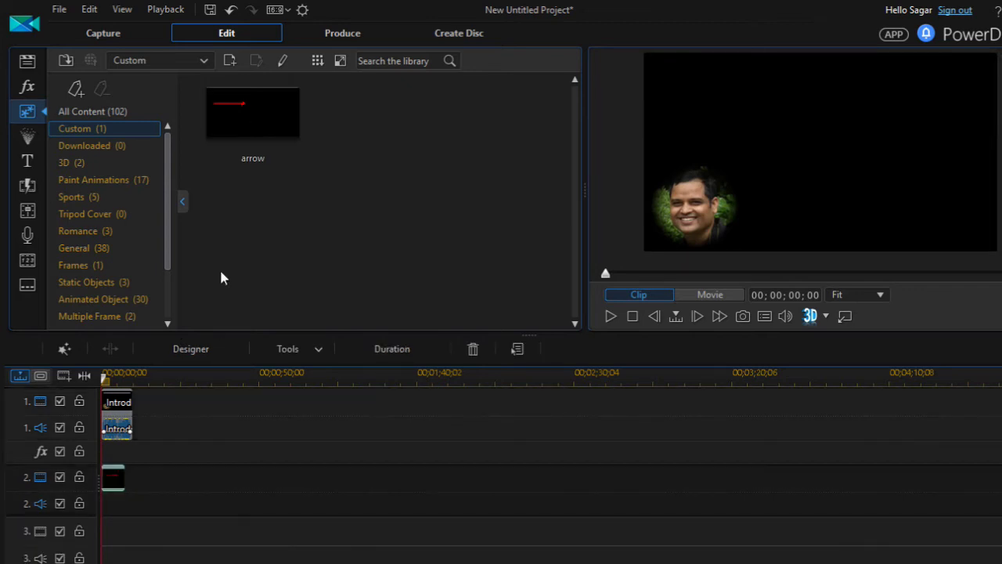
# - Preview the intro with the arrow twice, then switch to the browser's Inserting shapes slide
pyautogui.click(610, 316)
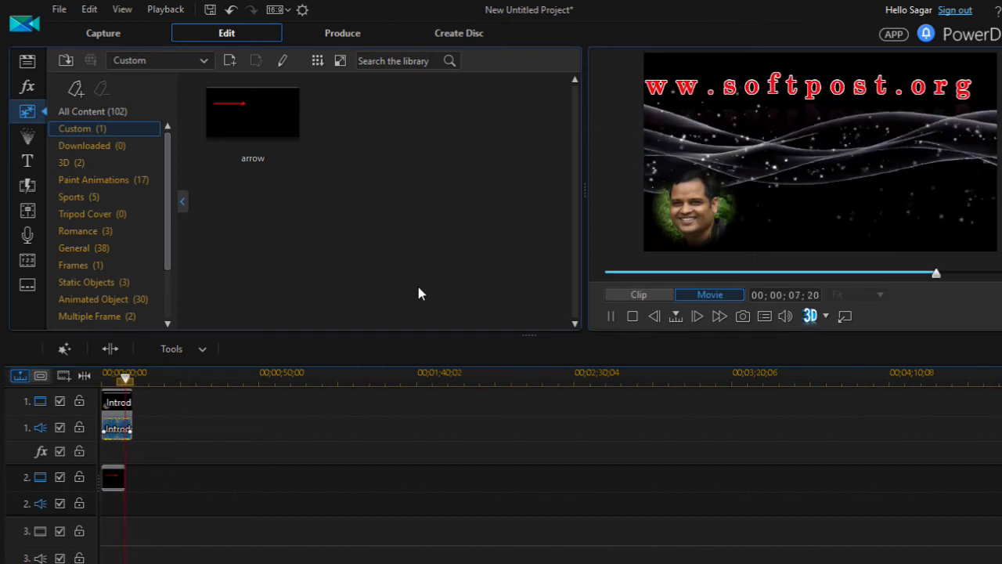
pyautogui.click(633, 314)
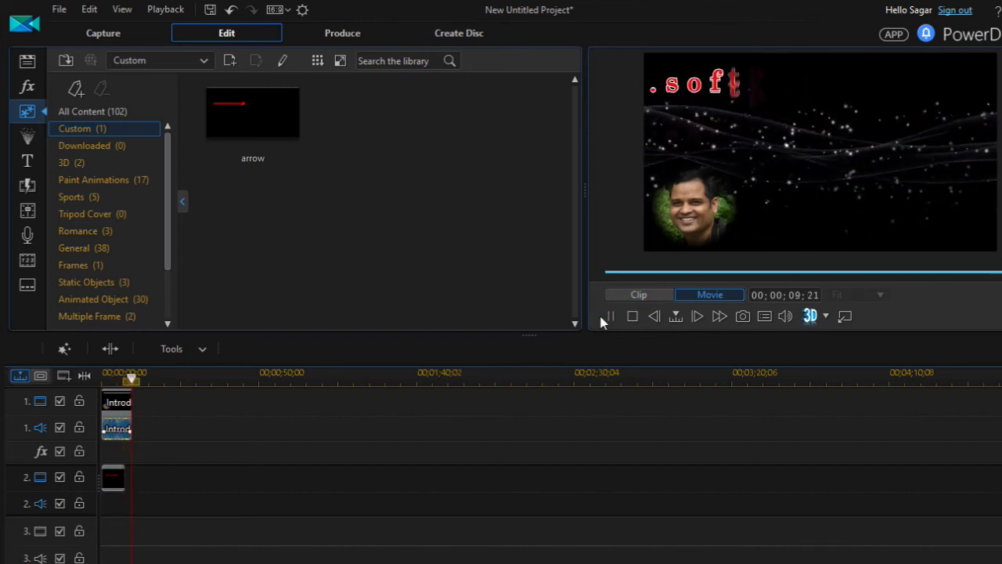
pyautogui.click(611, 317)
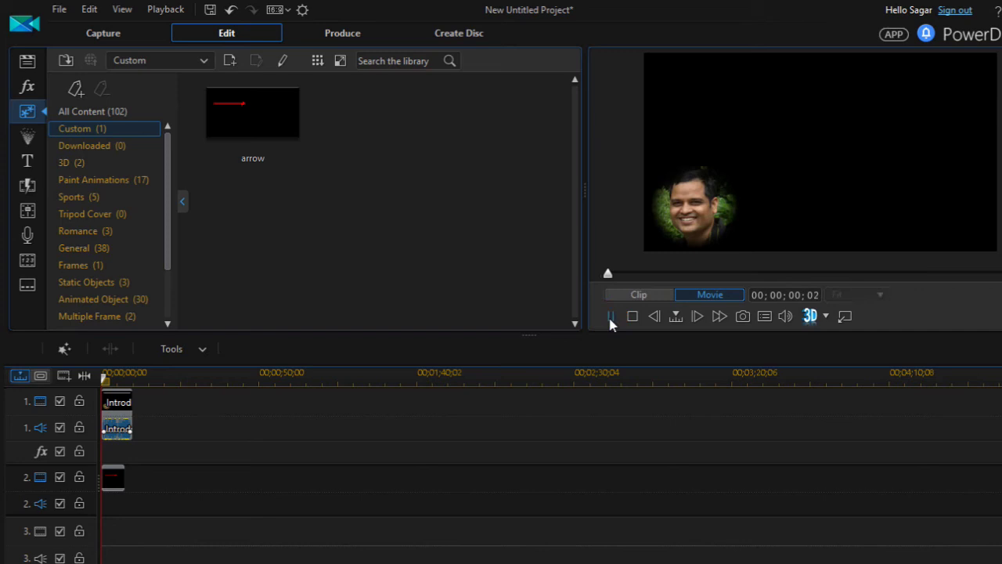
pyautogui.click(633, 316)
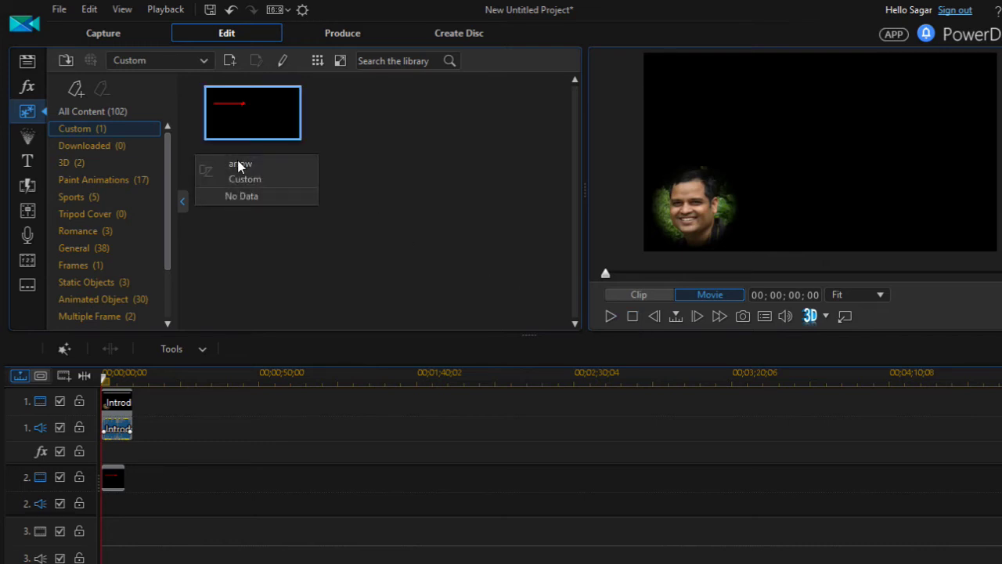
pyautogui.hotkey('alt', 'Tab')
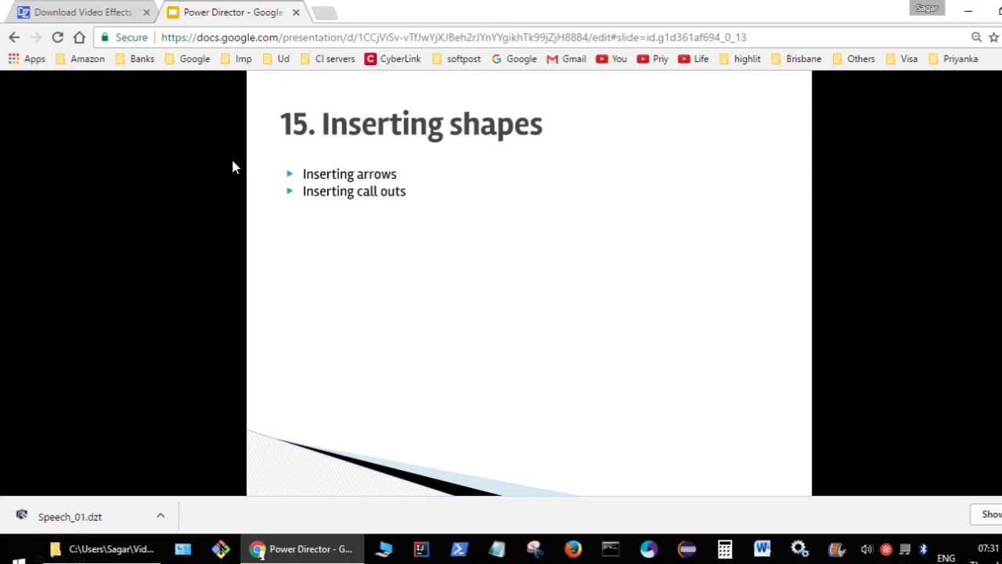
# - From the DirectorZone tab, open the downloaded Speech_01.dzt title template in PowerDirector
pyautogui.click(88, 12)
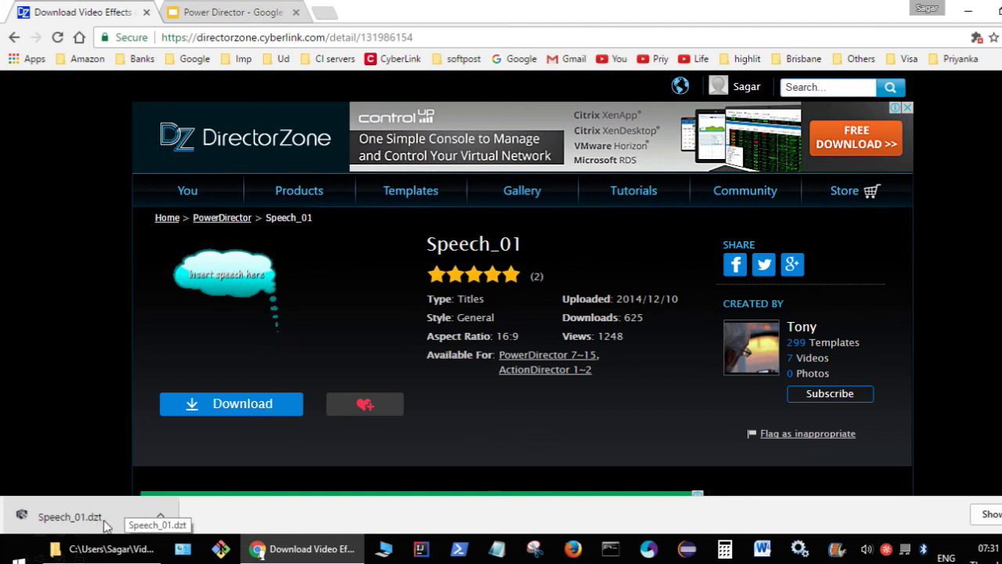
pyautogui.click(69, 517)
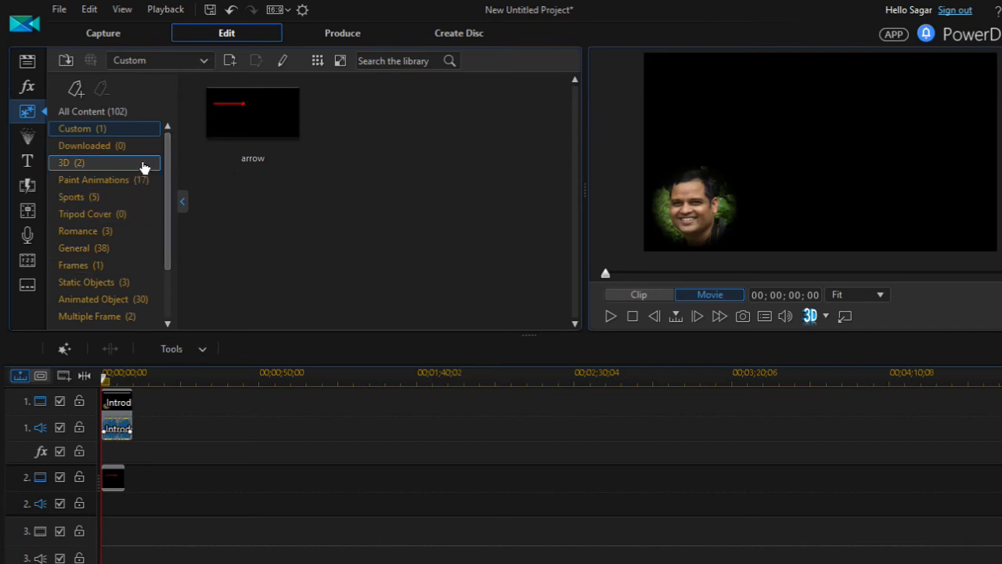
# - Delete the arrow clip on track 2 and put the downloaded Speech_01 title in its place
pyautogui.click(27, 162)
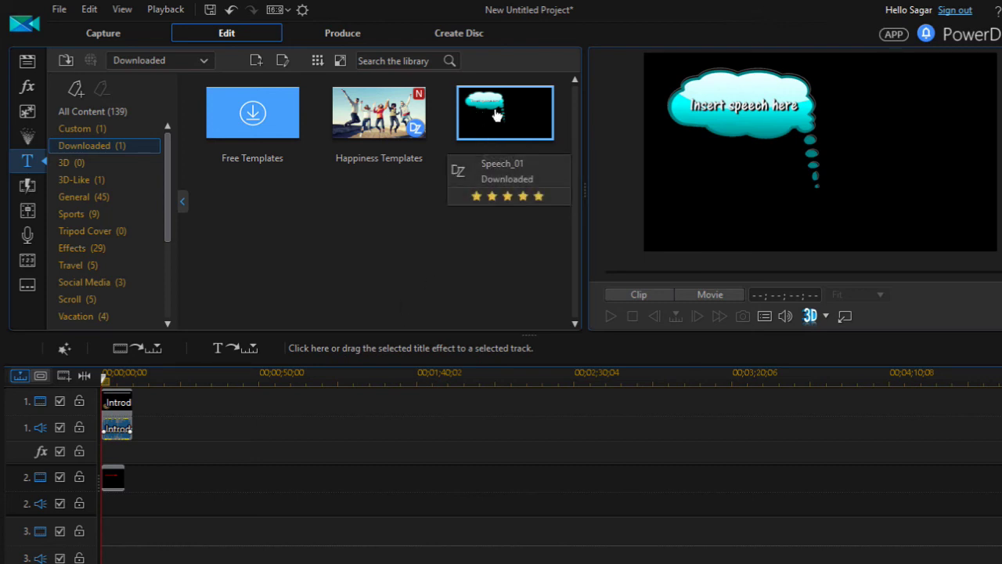
pyautogui.click(114, 477)
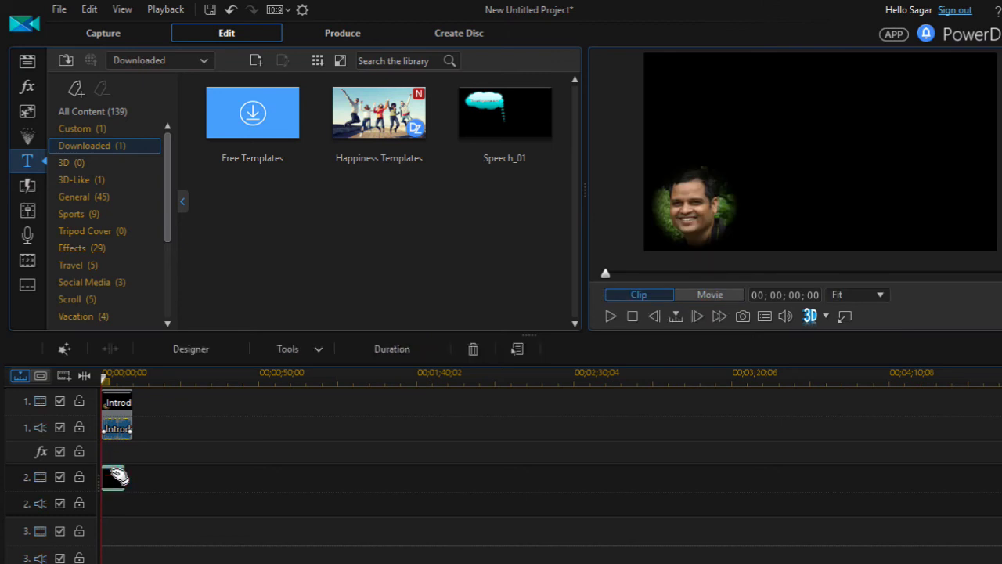
pyautogui.press('Delete')
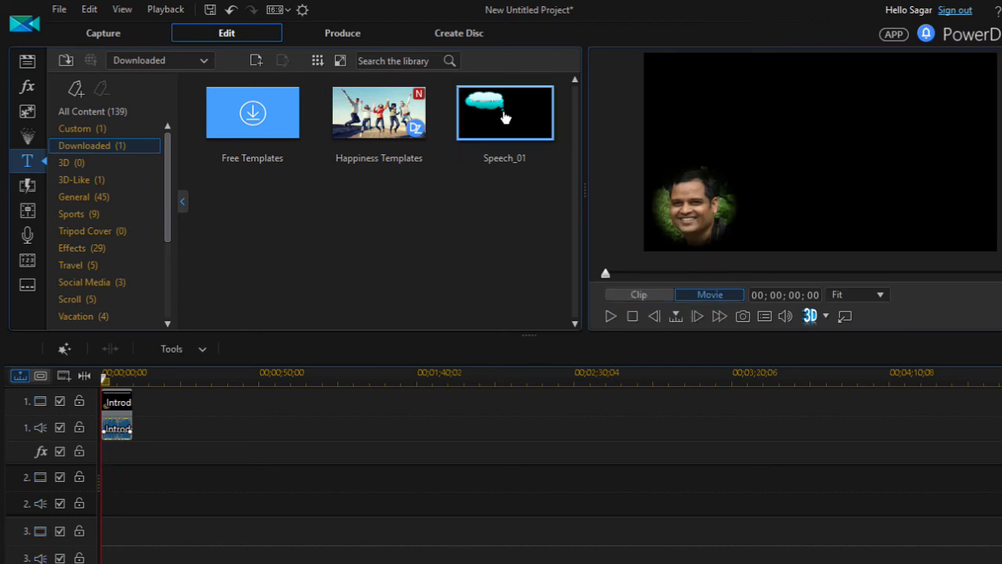
pyautogui.moveTo(214, 404); pyautogui.dragTo(100, 474)
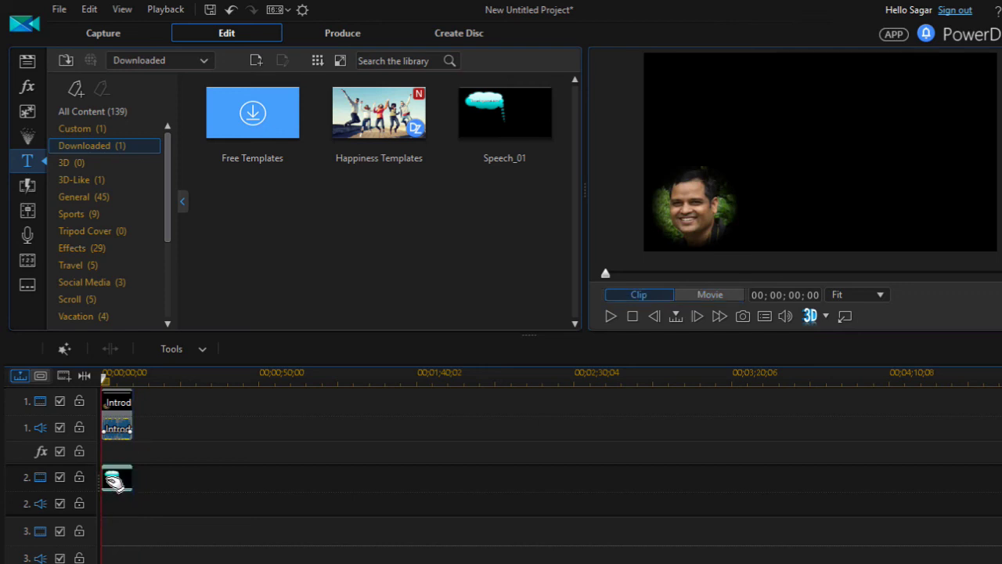
pyautogui.click(112, 480)
# - In Title Designer, replace the placeholder 'Insert speech here' with 'Hello' and confirm
pyautogui.rightClick(112, 480)
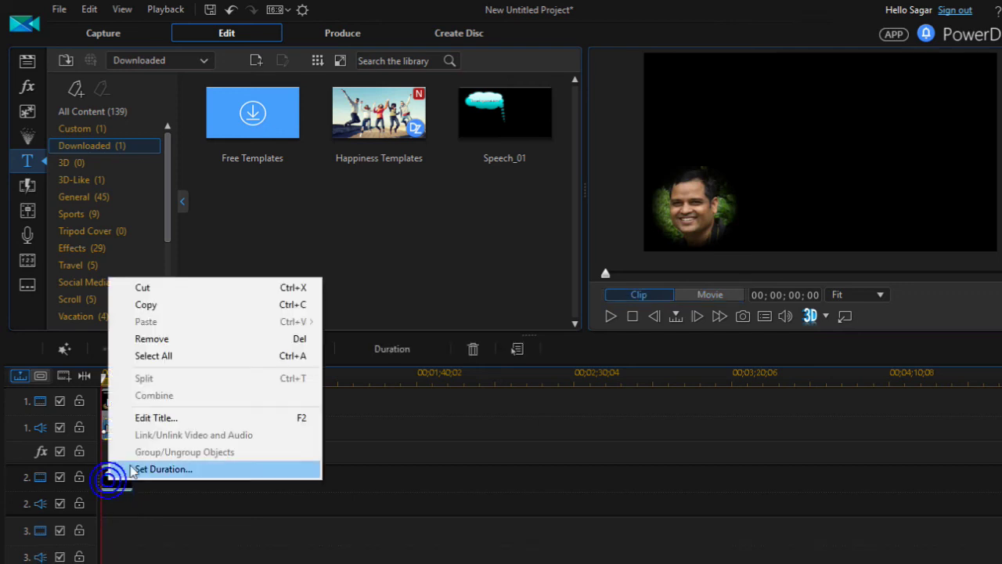
pyautogui.click(180, 416)
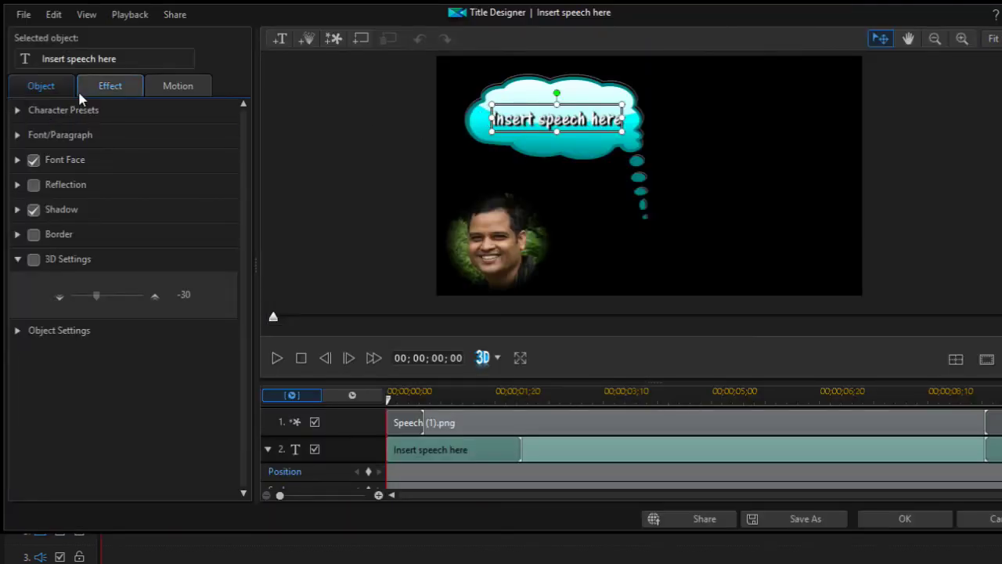
pyautogui.click(139, 64)
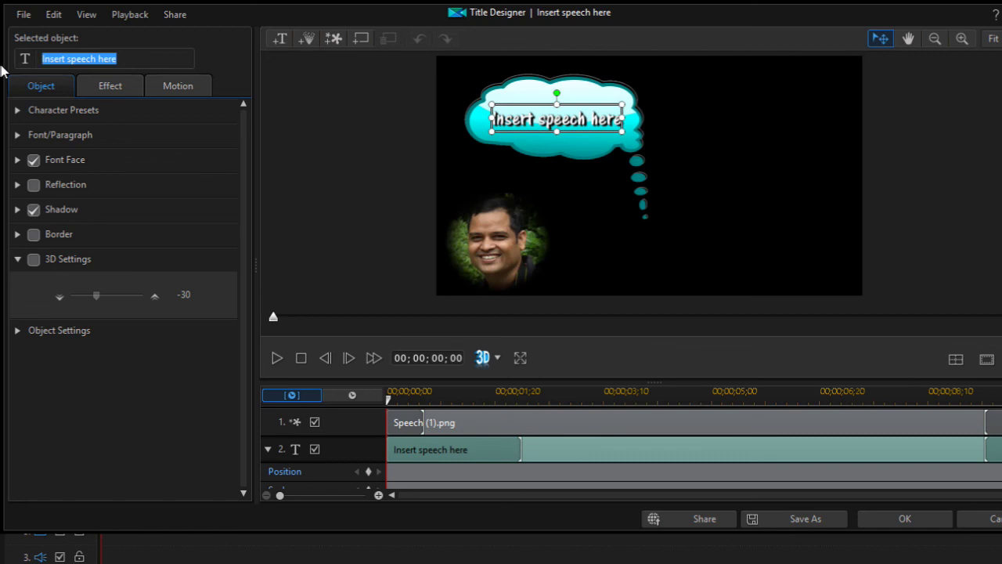
pyautogui.write('Hello')
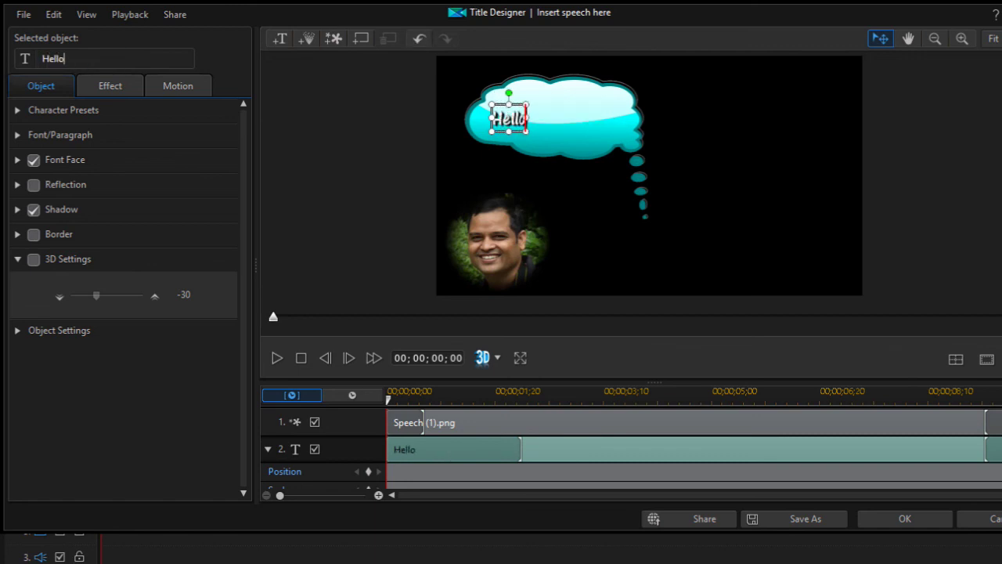
pyautogui.click(914, 518)
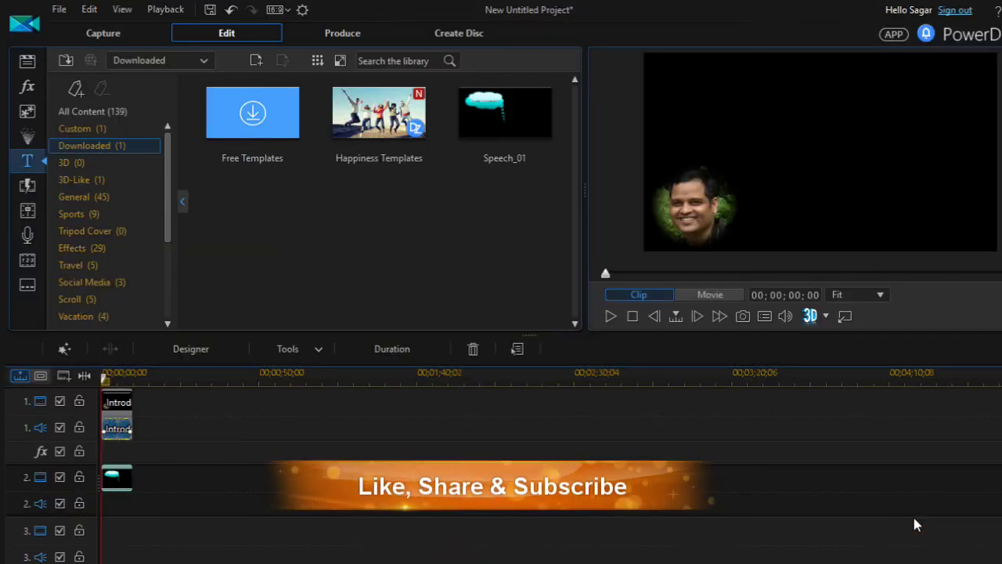
# - Play the project preview and pause at 00;00;04;16 to view the Hello bubble
pyautogui.click(613, 317)
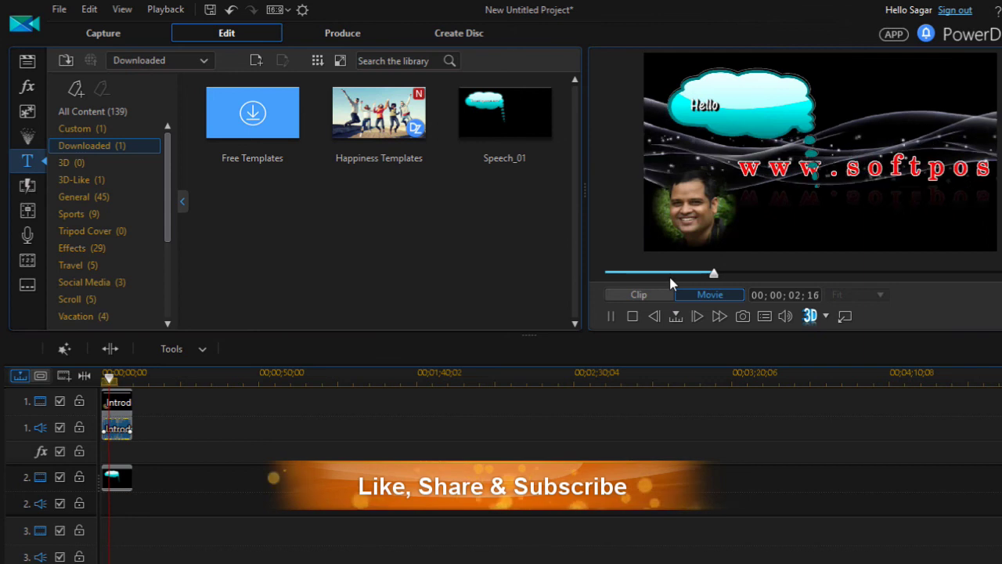
pyautogui.click(613, 316)
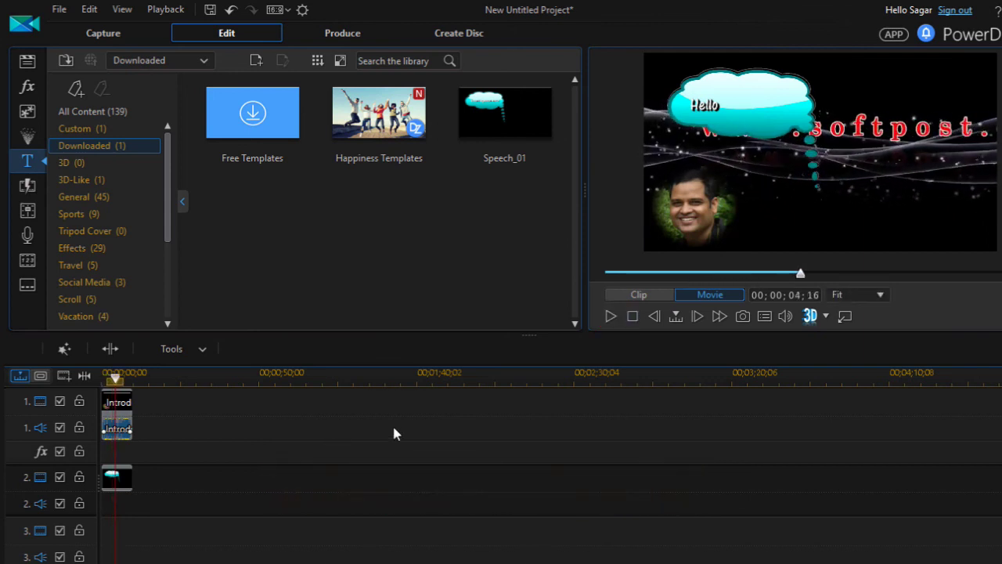